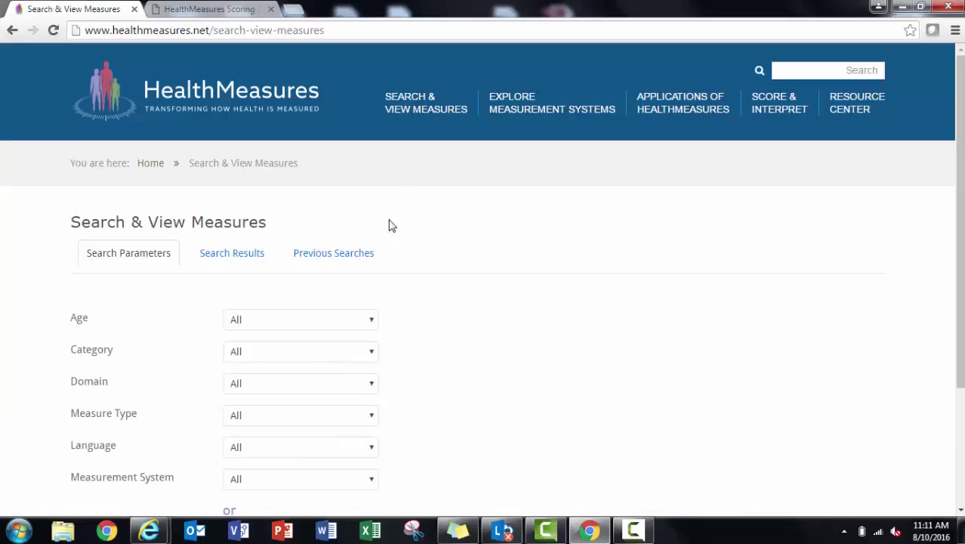
# - Filter HealthMeasures measures to Age Adult, Category Other (Global and Multiple), and Measurement System PROMIS
pyautogui.click(328, 321)
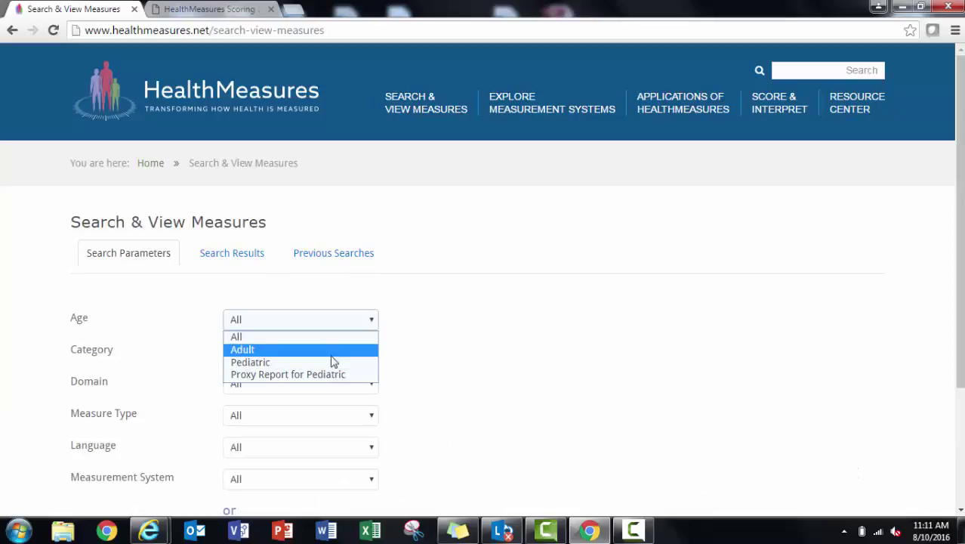
pyautogui.click(330, 350)
pyautogui.click(330, 352)
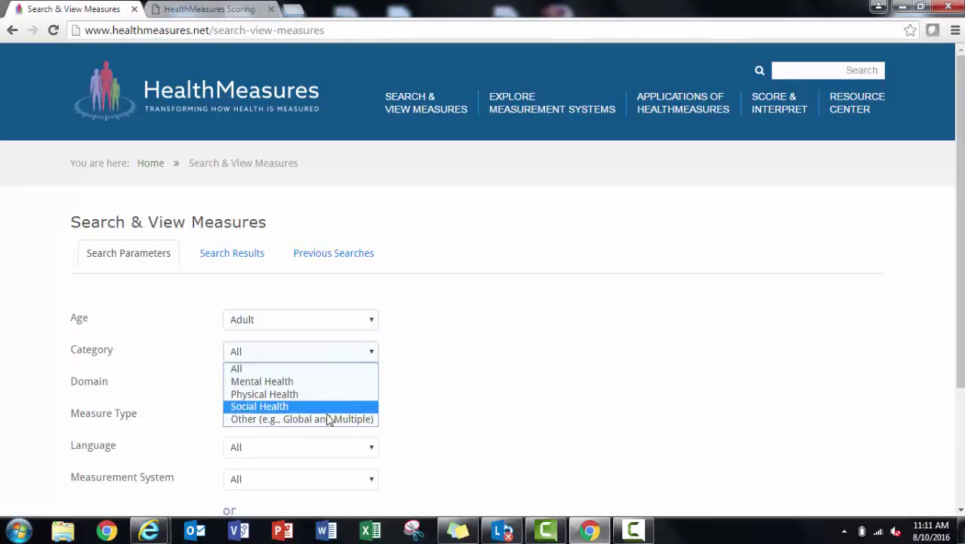
pyautogui.click(328, 420)
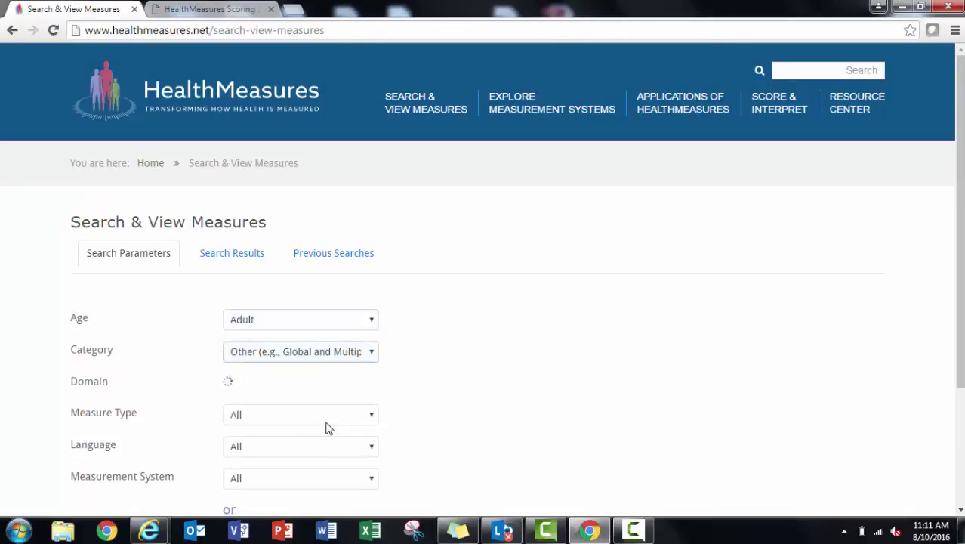
pyautogui.click(319, 480)
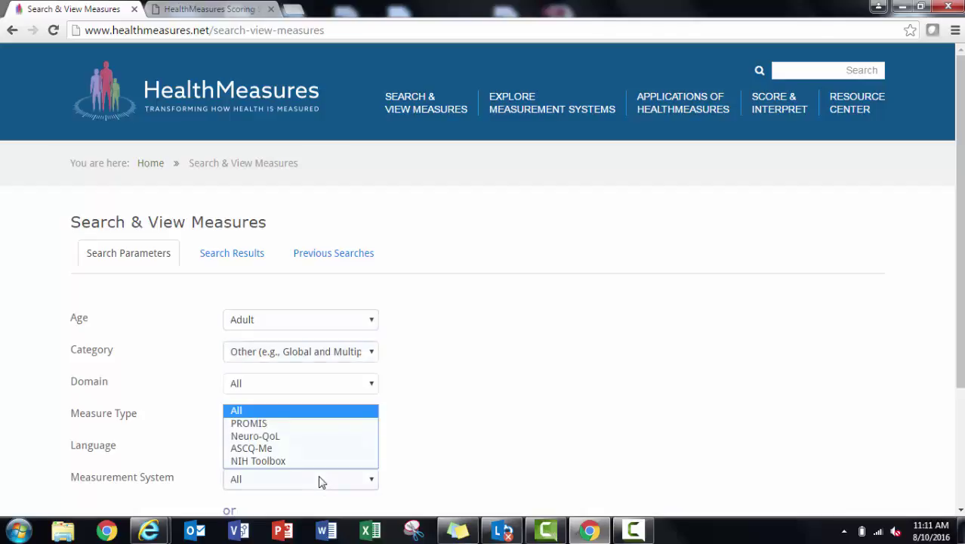
pyautogui.click(309, 425)
# - Run the search and expand the PROMIS Scale v1.2 - Global Health details
pyautogui.scroll(-2, 311, 424)
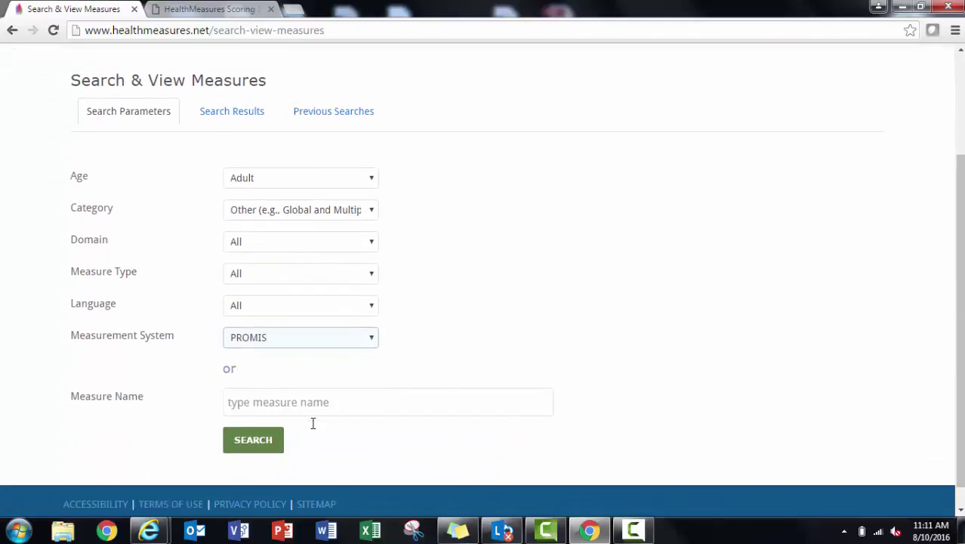
pyautogui.click(262, 445)
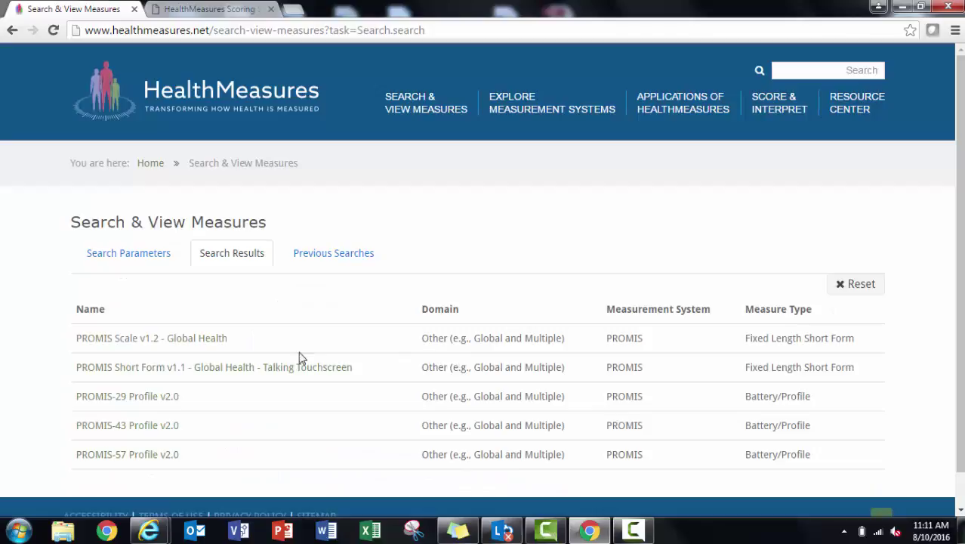
pyautogui.click(191, 340)
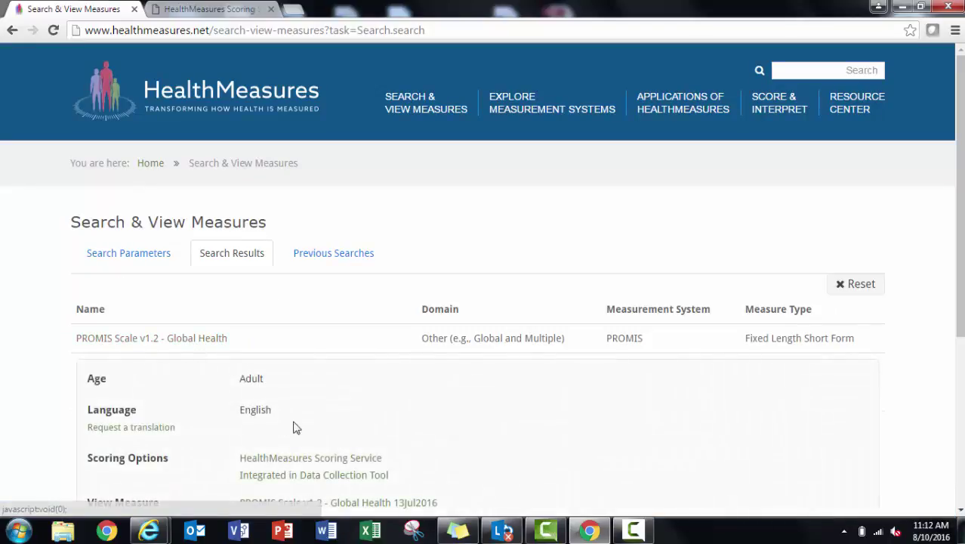
pyautogui.scroll(-1, 409, 439)
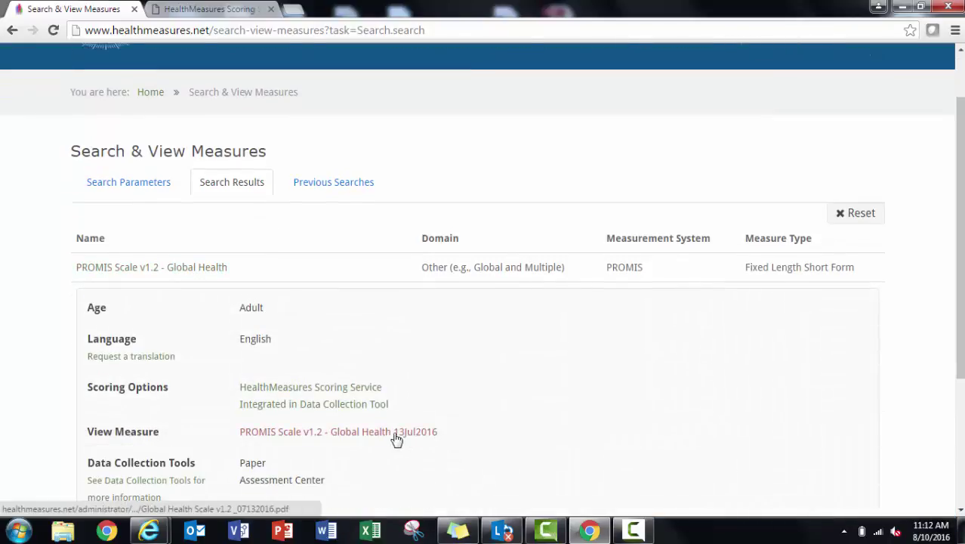
# - Open the Global Health v1.2 form PDF and scroll through both pages of questions
pyautogui.click(396, 439)
pyautogui.scroll(-2, 865, 353)
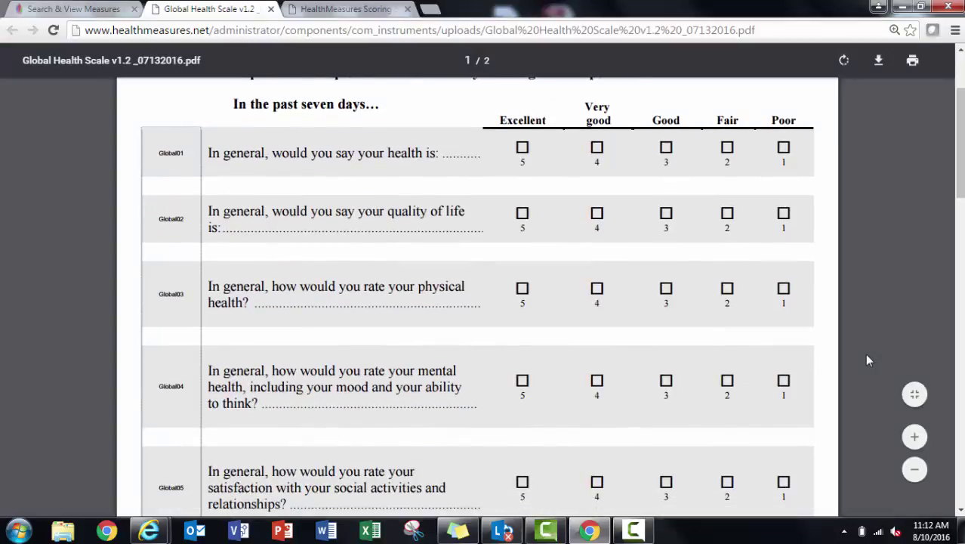
pyautogui.scroll(-4, 867, 360)
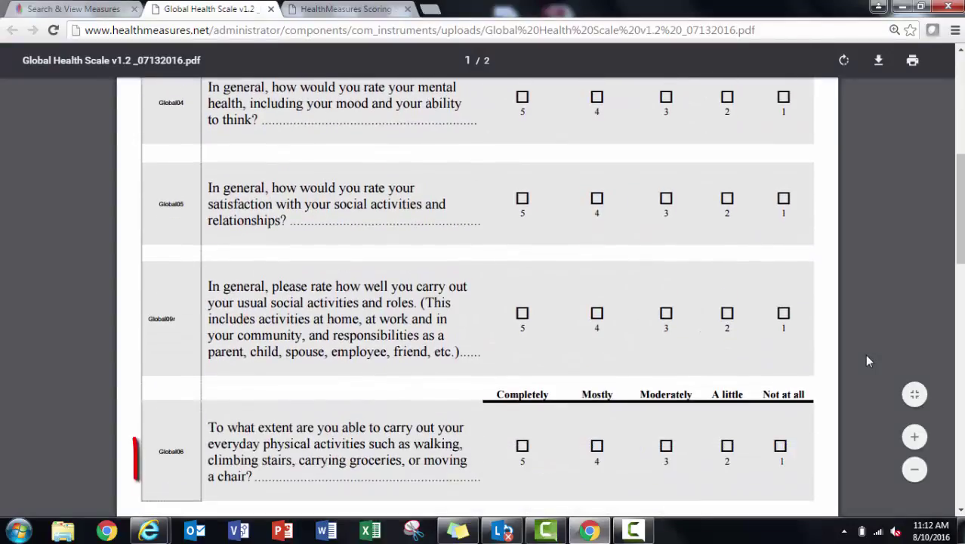
pyautogui.scroll(-2, 867, 361)
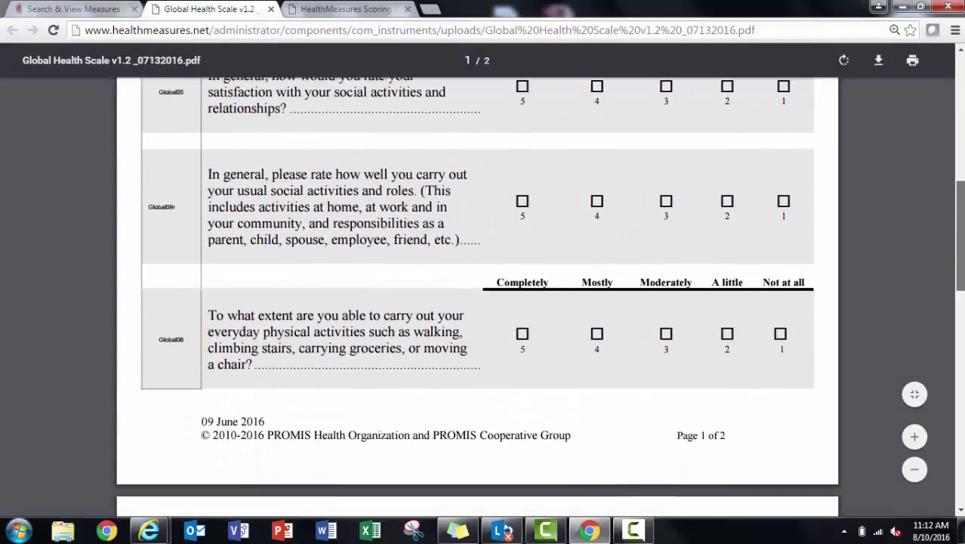
pyautogui.scroll(-6, 484, 287)
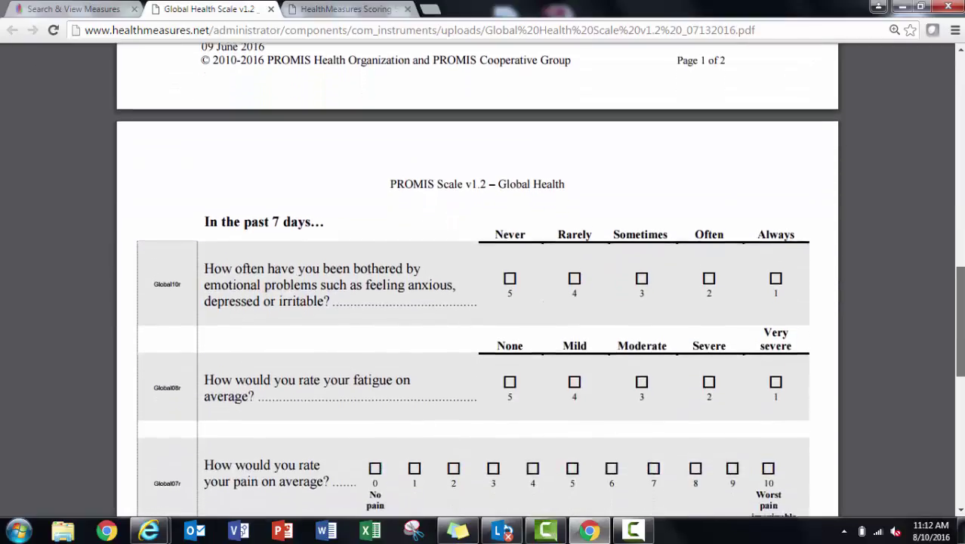
pyautogui.scroll(-1, 483, 287)
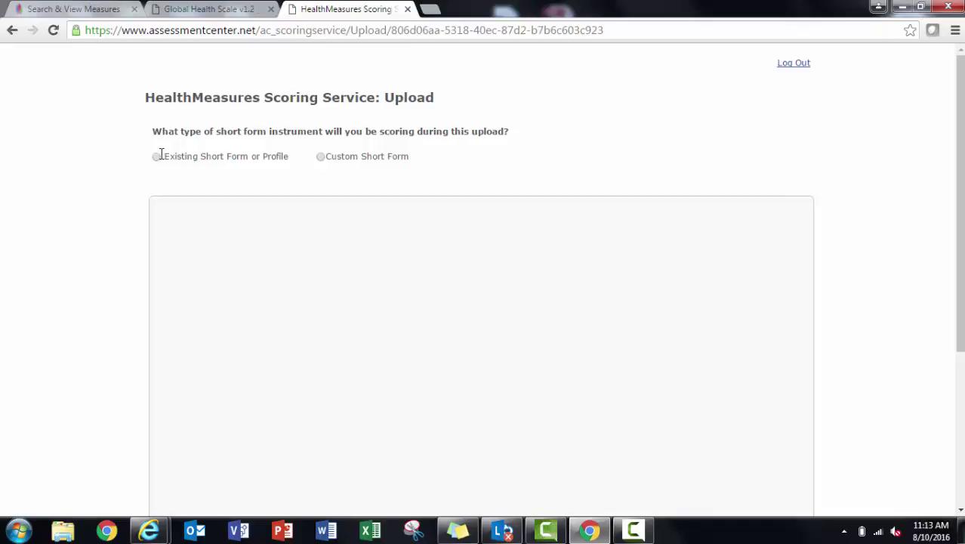
# - Score an existing short form, filtered to PROMIS, Adult respondents and the Global Mental Health domain
pyautogui.click(157, 157)
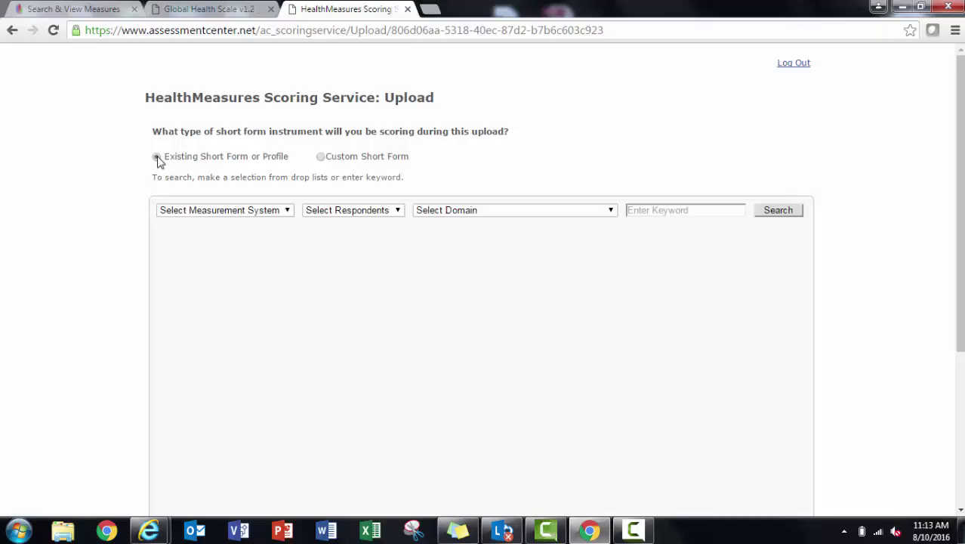
pyautogui.click(270, 215)
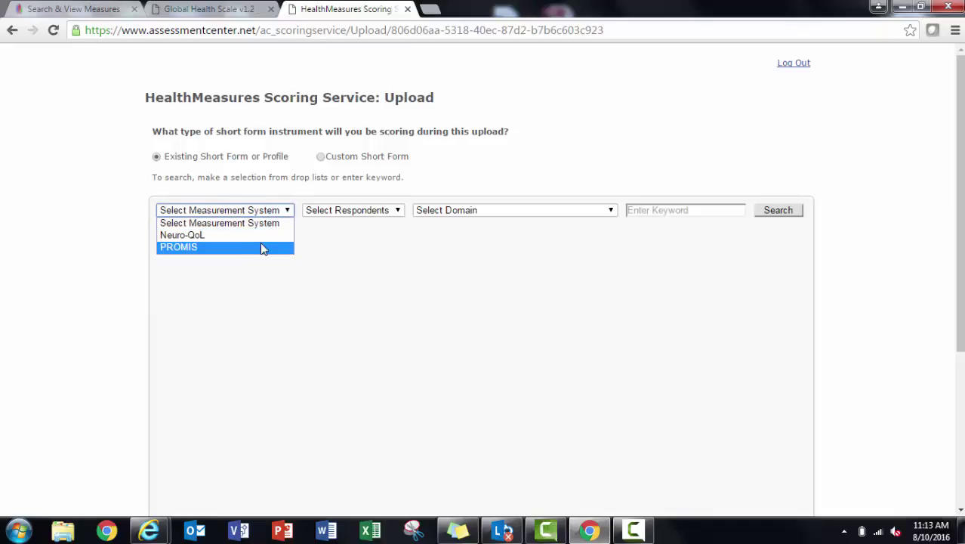
pyautogui.click(259, 246)
pyautogui.click(357, 214)
pyautogui.click(355, 235)
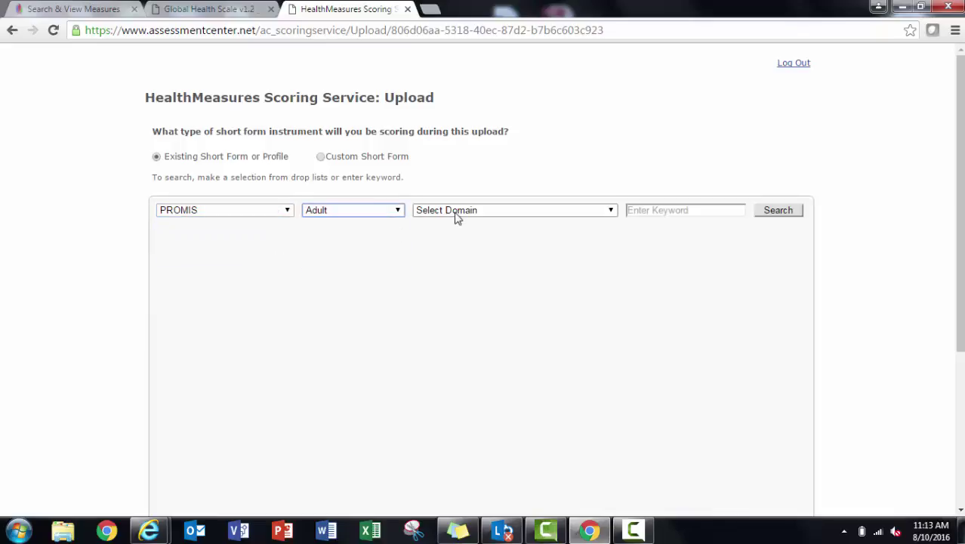
pyautogui.click(454, 212)
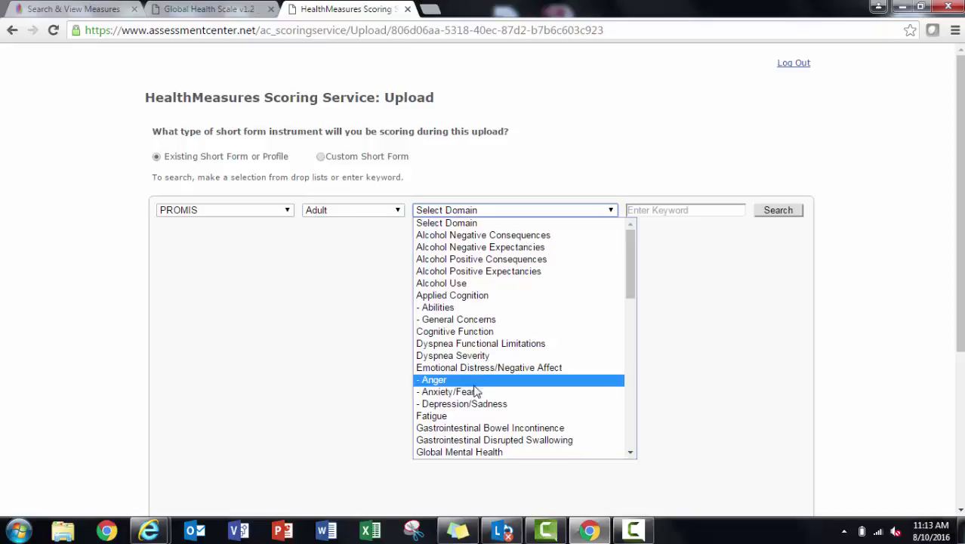
pyautogui.scroll(-4, 477, 408)
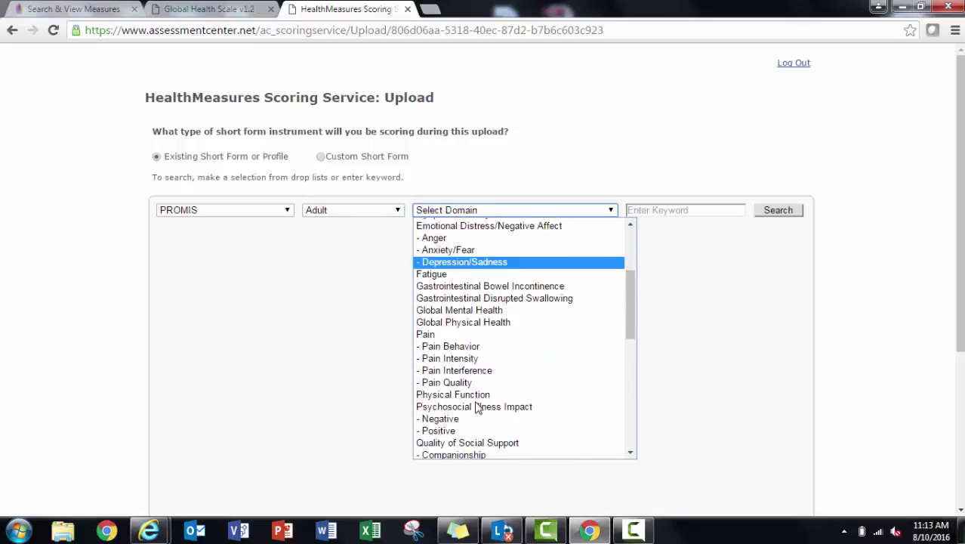
pyautogui.click(466, 314)
# - Search, select PROMIS Scale v1.2 - Global Health, and submit it for scoring
pyautogui.click(779, 212)
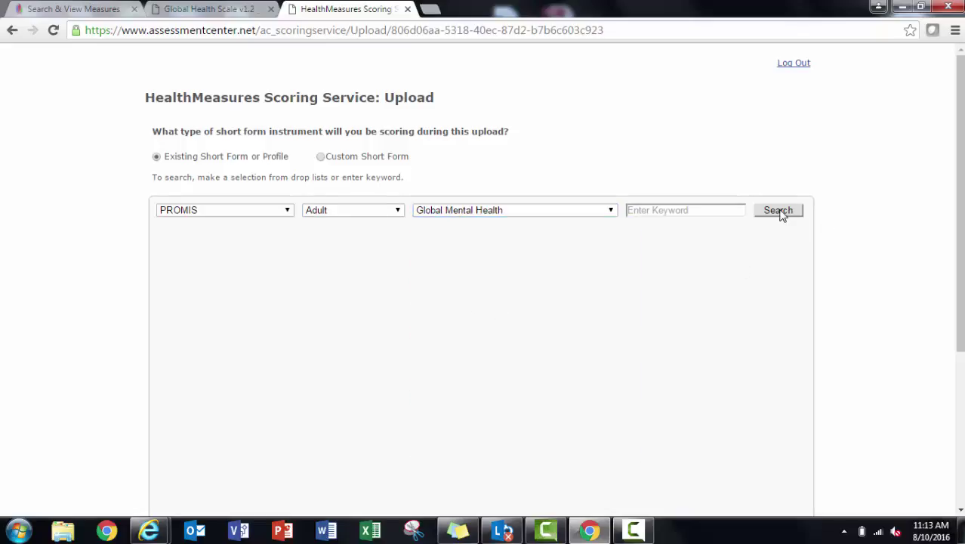
pyautogui.click(468, 283)
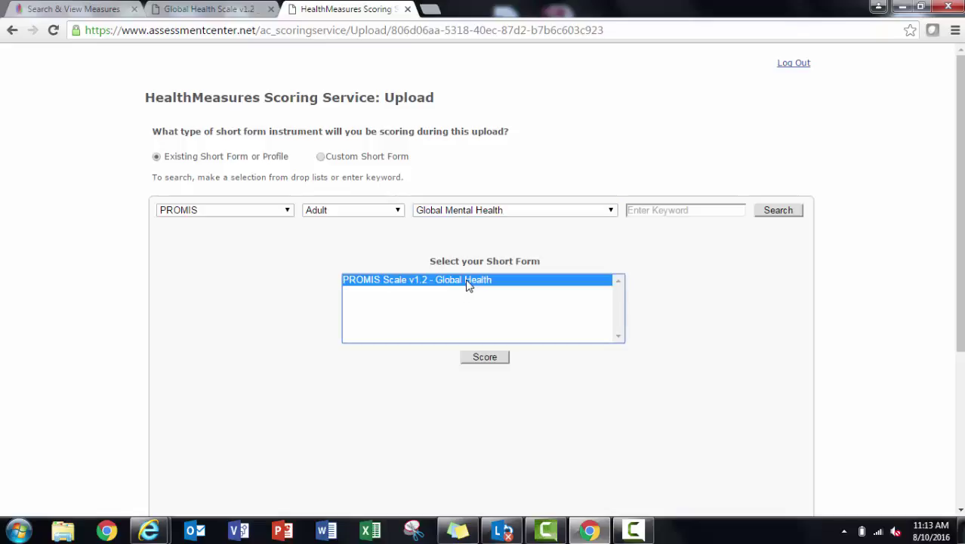
pyautogui.click(497, 357)
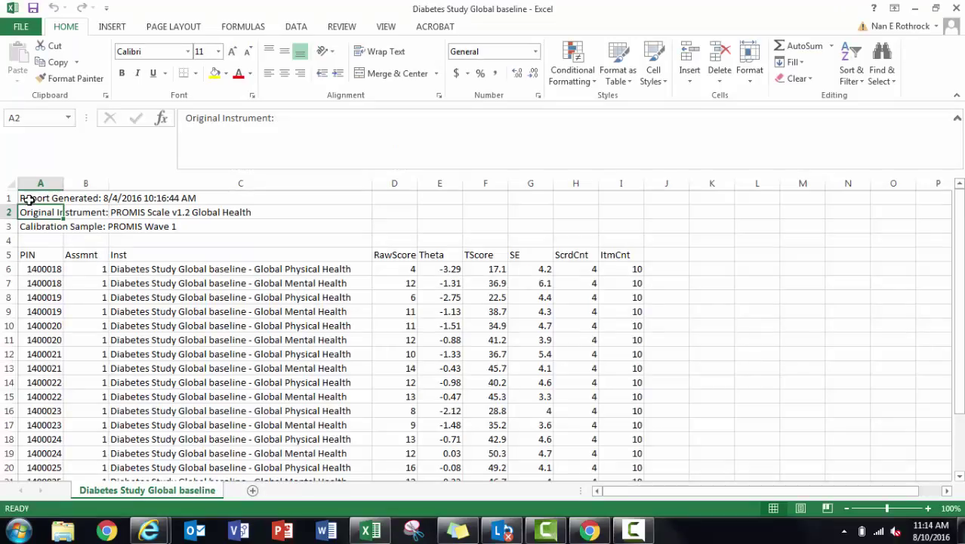
# - Open the scored Diabetes Study Global baseline export to check RawScore, Theta, TScore and SE per PIN
pyautogui.click(31, 199)
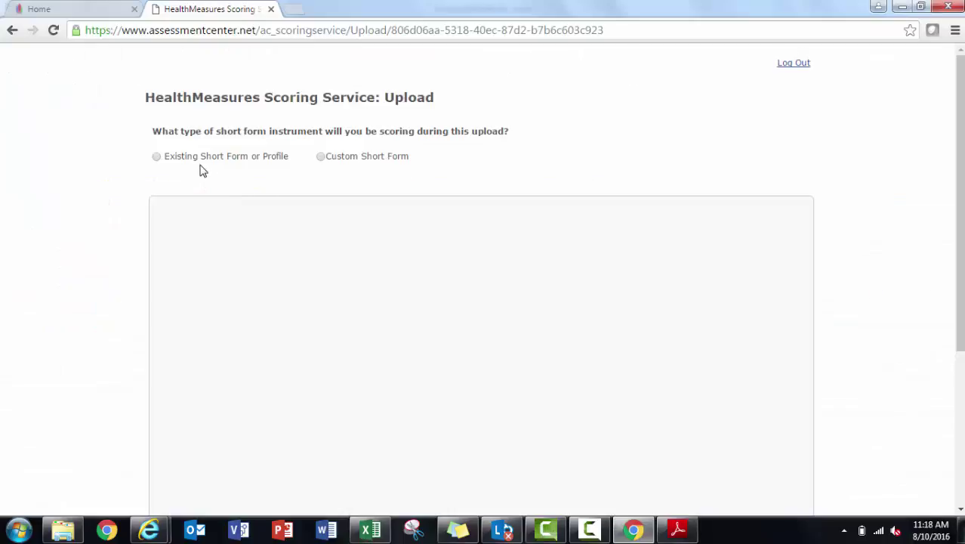
# - Score an existing short form or profile, filtered to PROMIS, Adult and the Depression/Sadness domain
pyautogui.click(157, 156)
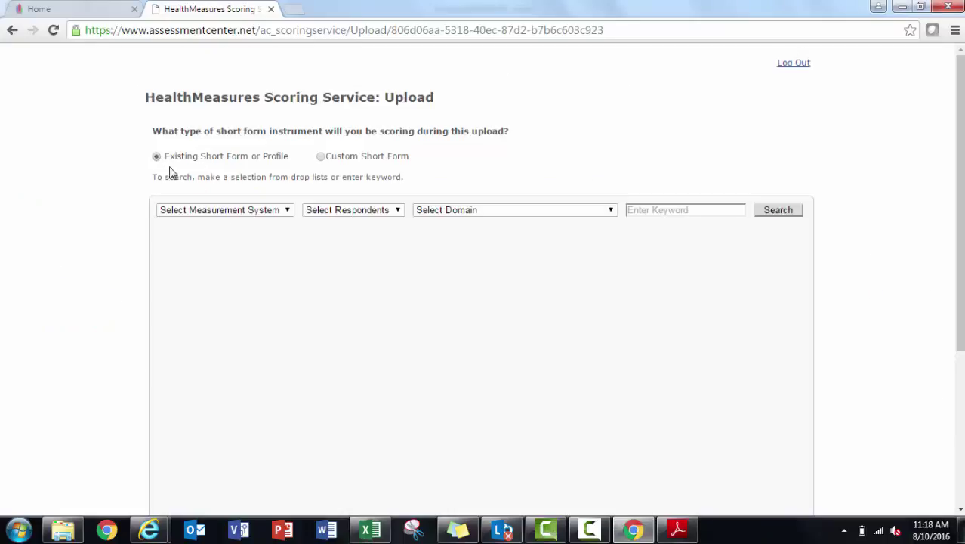
pyautogui.click(246, 211)
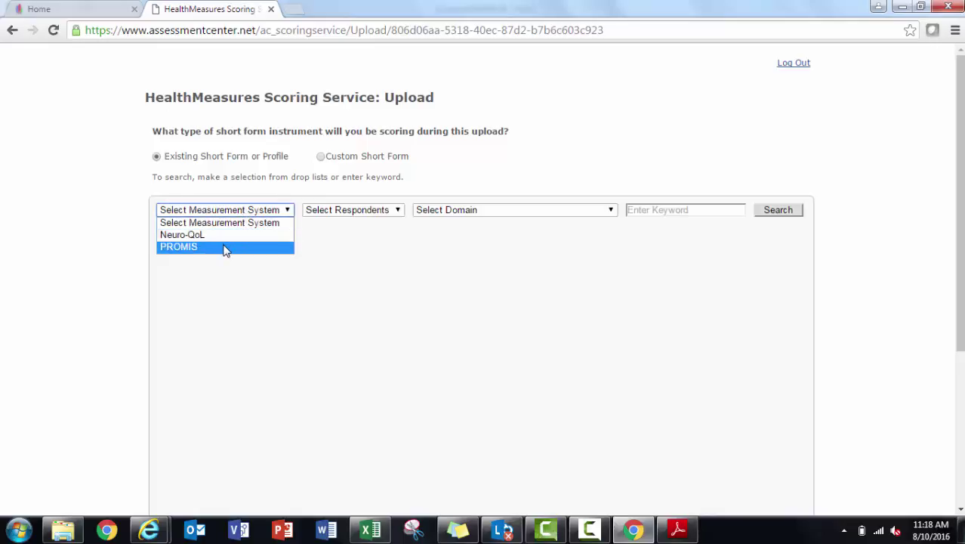
pyautogui.click(227, 247)
pyautogui.click(313, 216)
pyautogui.click(317, 235)
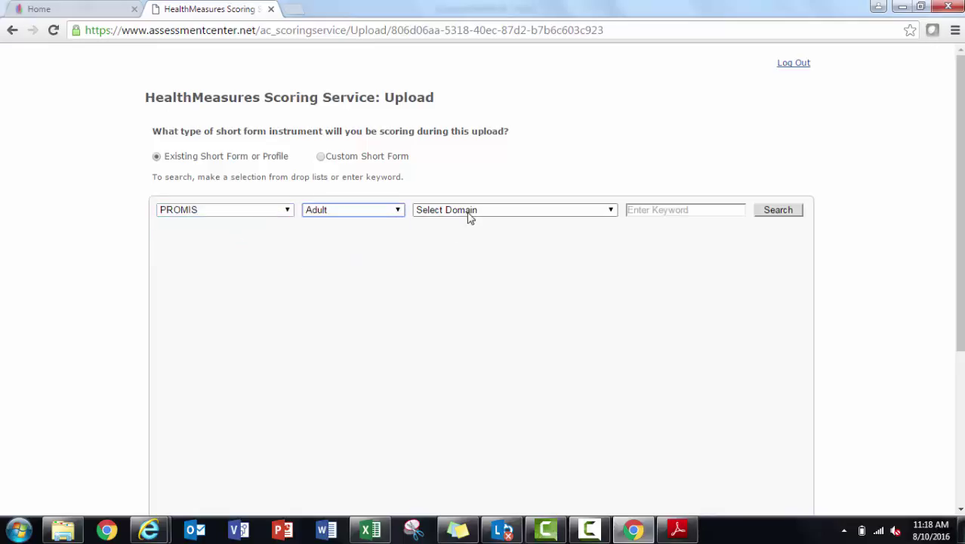
pyautogui.click(467, 211)
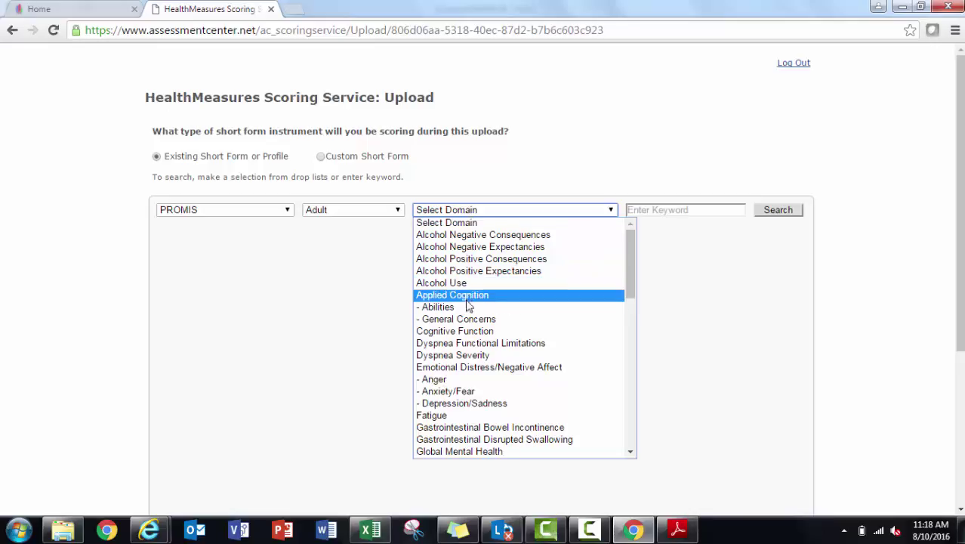
pyautogui.click(444, 405)
# - Search, select PROMIS-29 Profile v2.0, and submit it for scoring
pyautogui.click(768, 217)
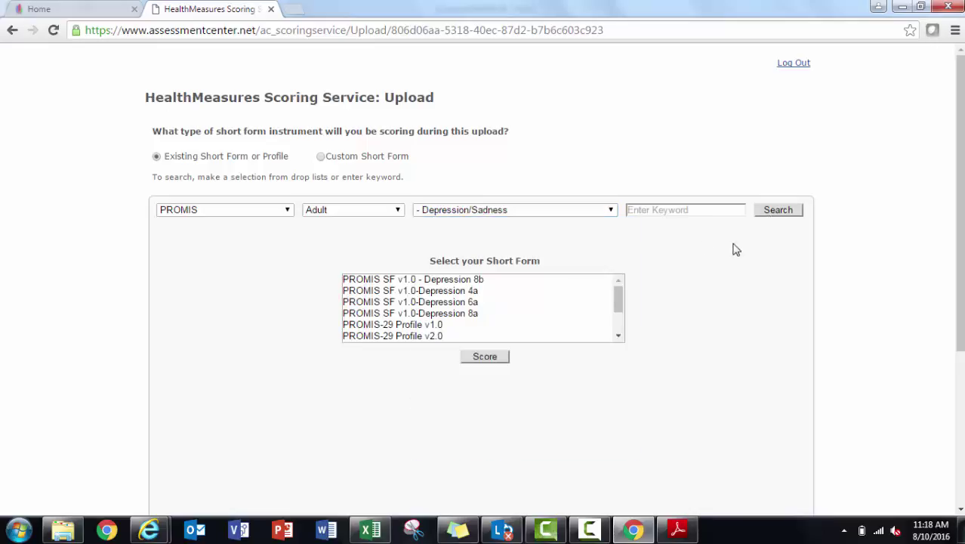
pyautogui.click(423, 337)
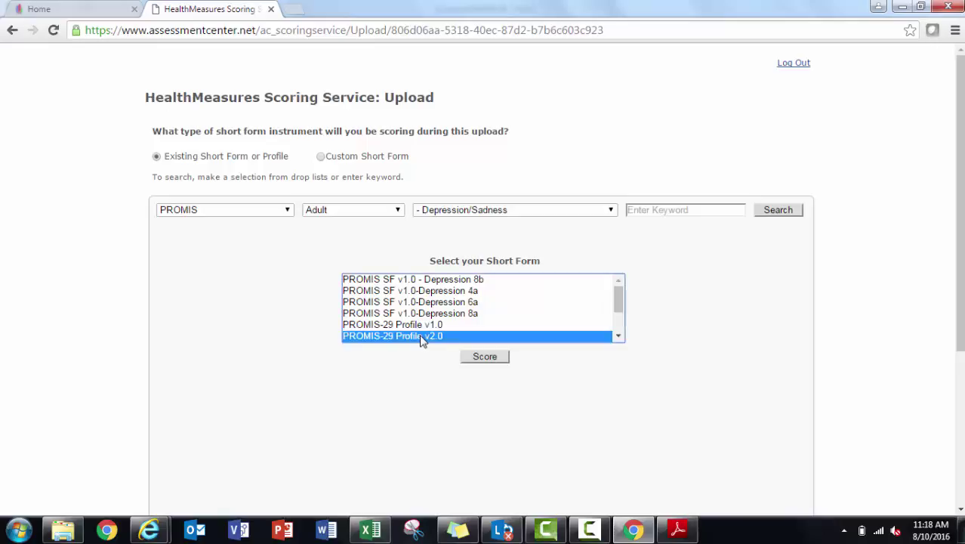
pyautogui.click(491, 356)
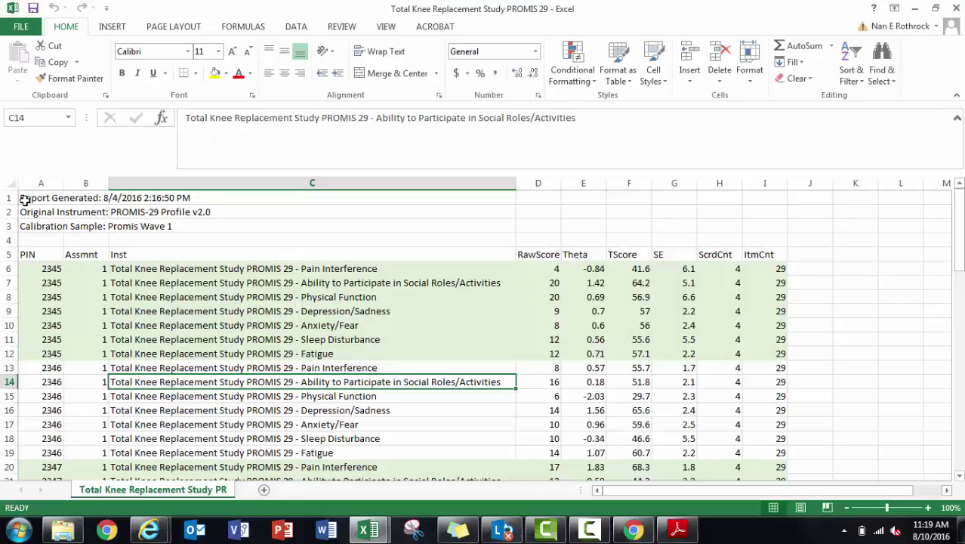
# - Switch to the Total Knee Replacement Study PROMIS 29 log workbook
pyautogui.click(22, 197)
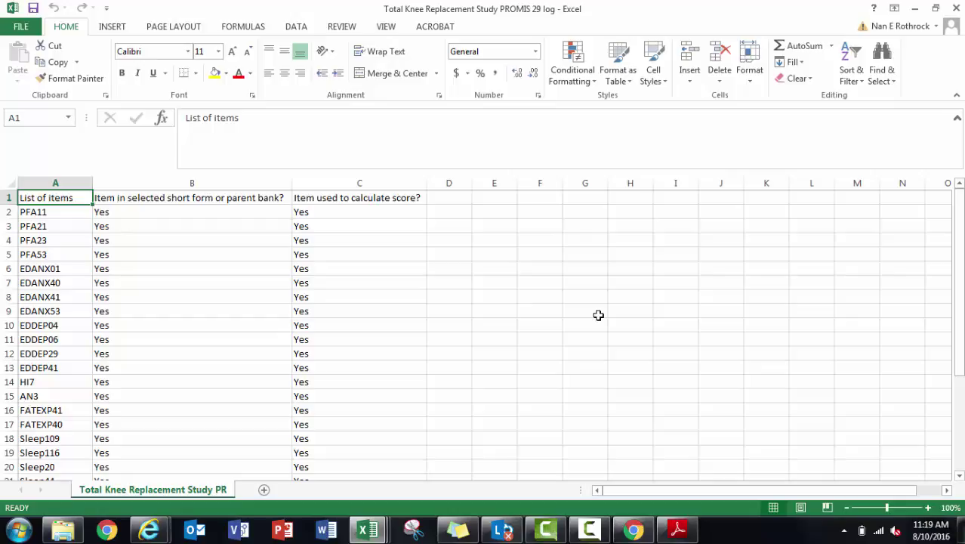
# - Scroll the log down to row 30, where Global07 is marked No in column C
pyautogui.scroll(-4, 599, 315)
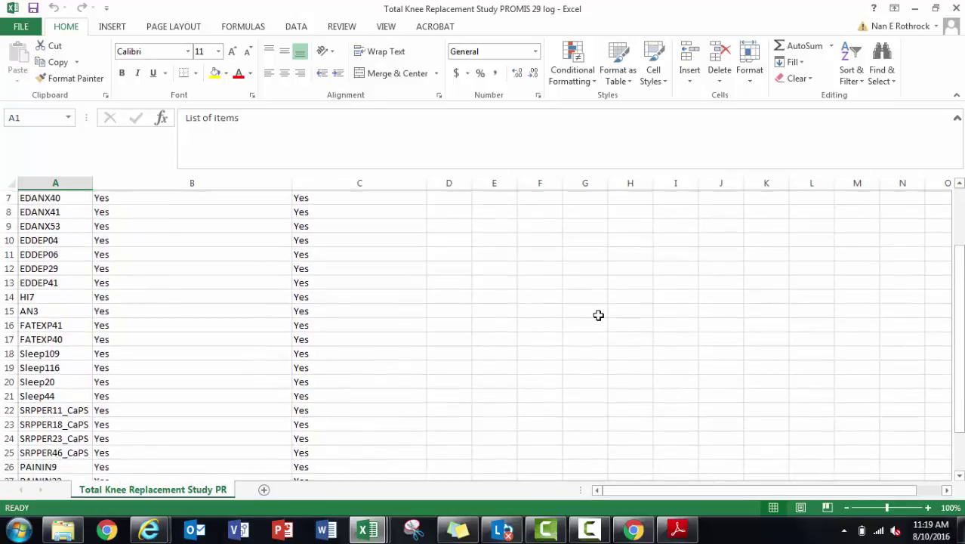
pyautogui.scroll(-1, 598, 315)
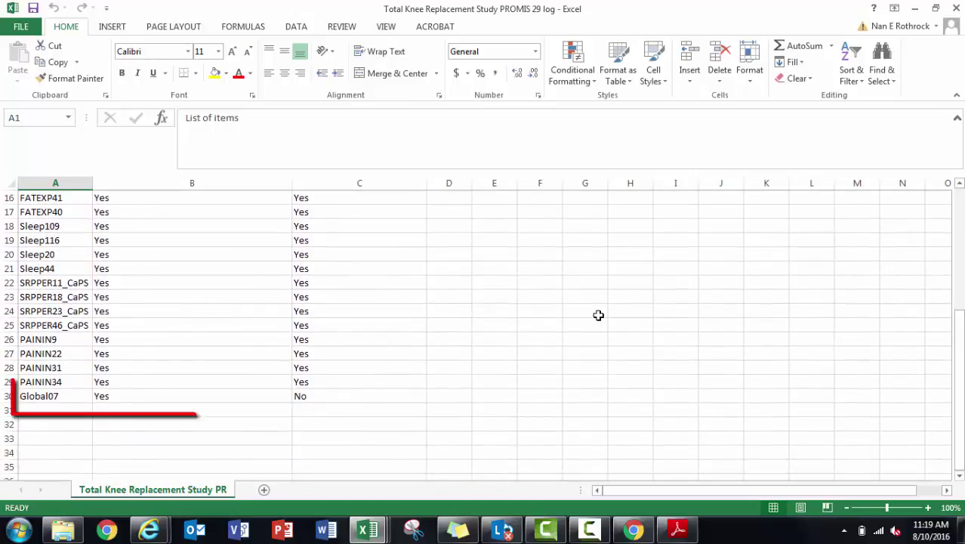